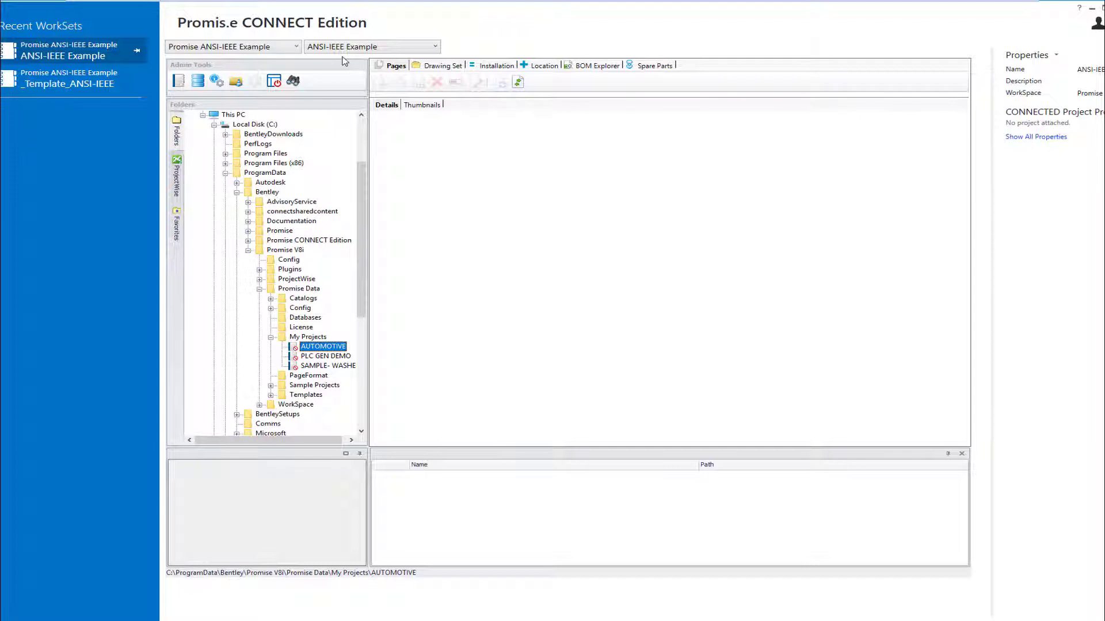
Step: Launch the Configuration Assignment Utility from the Admin Tools toolbar
{"action": "mouse_move", "coordinate": [314, 349]}
{"action": "left_click", "coordinate": [238, 84]}
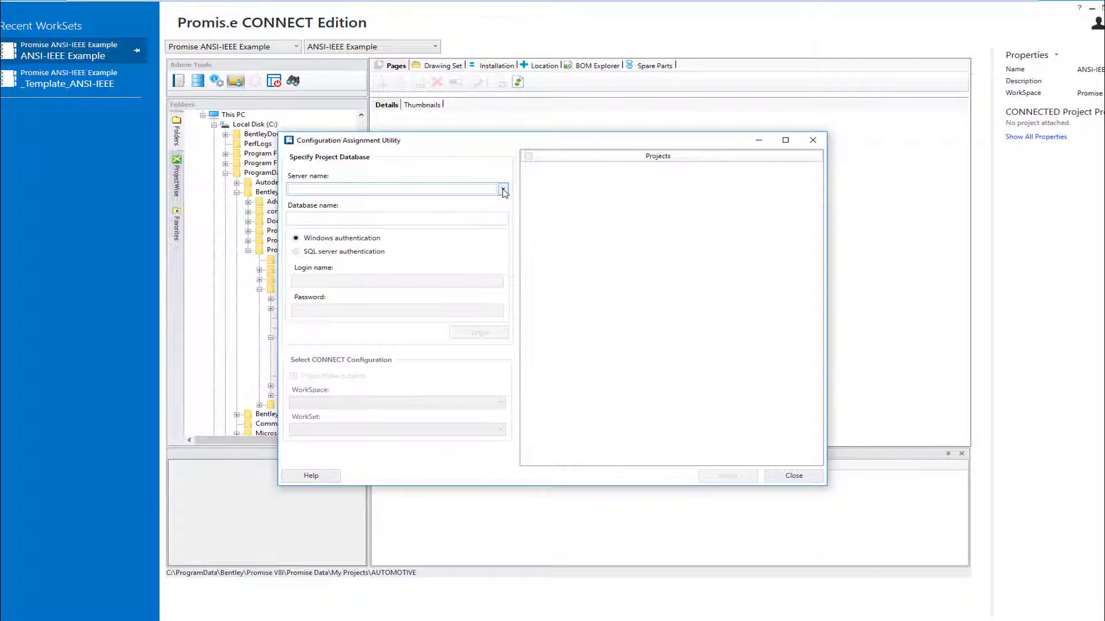
Step: Log in to database PromiseV8i on server (local)\BENTLEYECAD using Windows authentication
{"action": "left_click", "coordinate": [504, 190]}
{"action": "left_click", "coordinate": [457, 199]}
{"action": "left_click", "coordinate": [314, 219]}
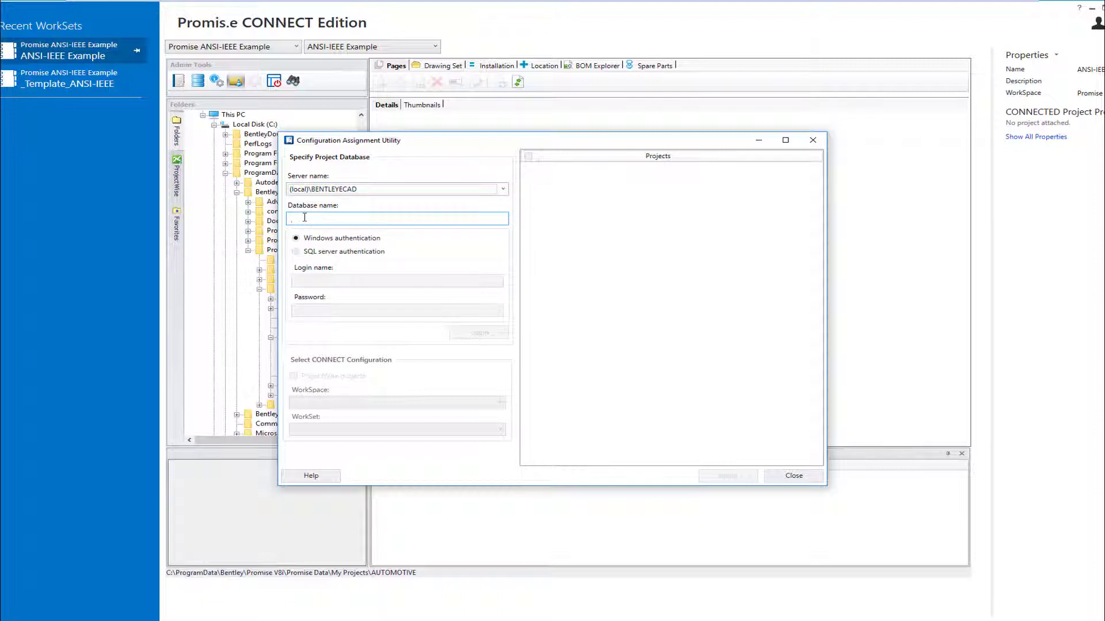
{"action": "type", "text": "PromiseV8i"}
{"action": "left_click", "coordinate": [478, 333]}
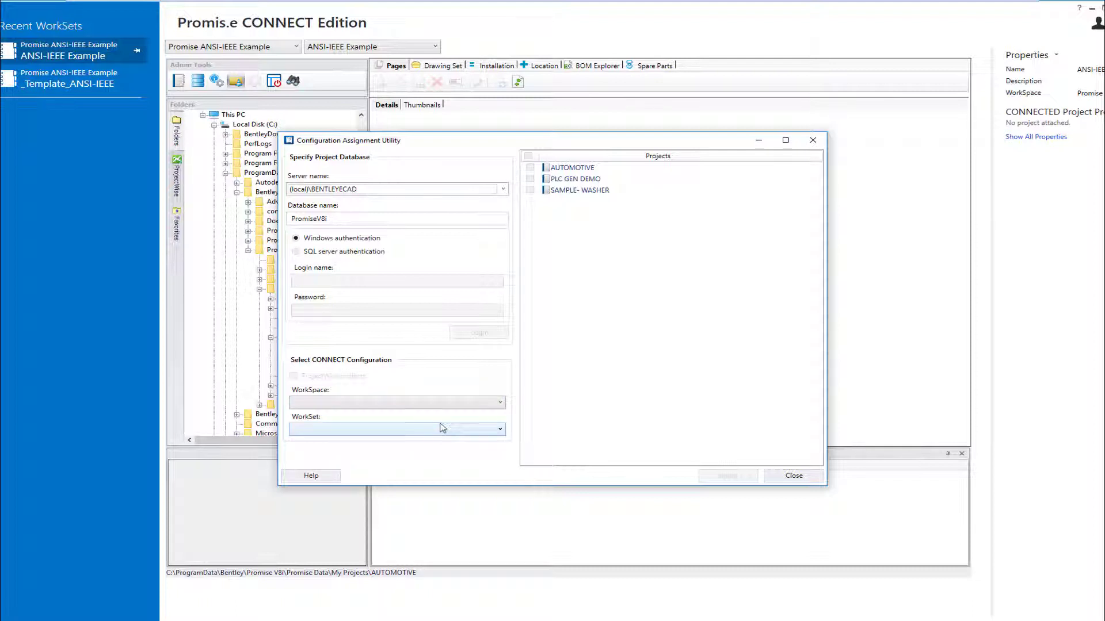
Step: Select workspace Promise ANSI-IEEE Example and workset ANSI-IEEE Example, and check all three projects
{"action": "left_click", "coordinate": [493, 402]}
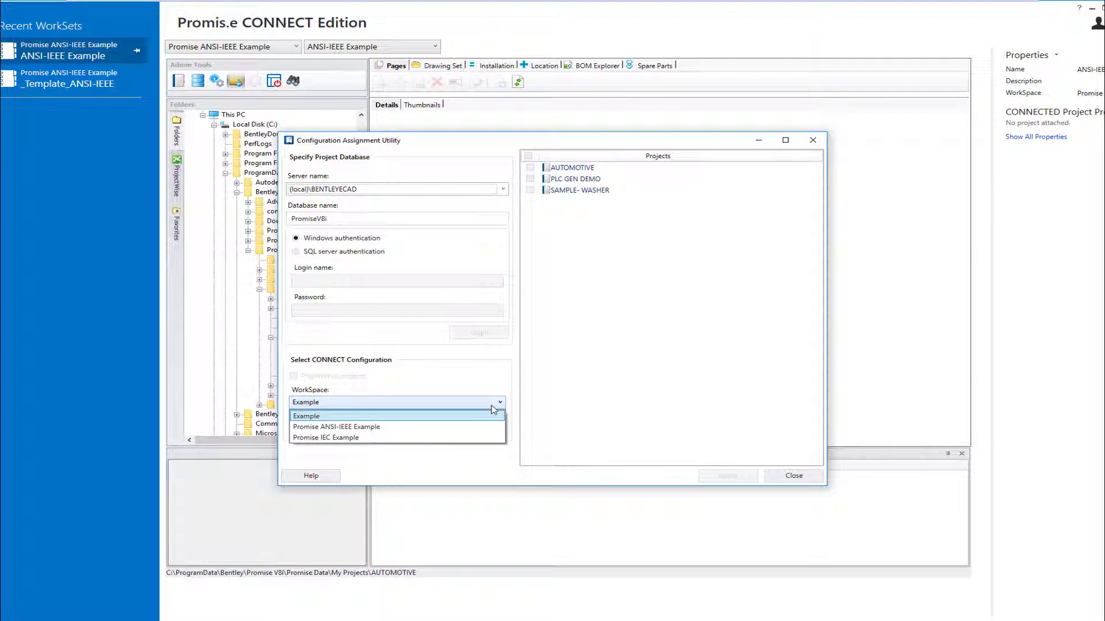
{"action": "left_click", "coordinate": [363, 428]}
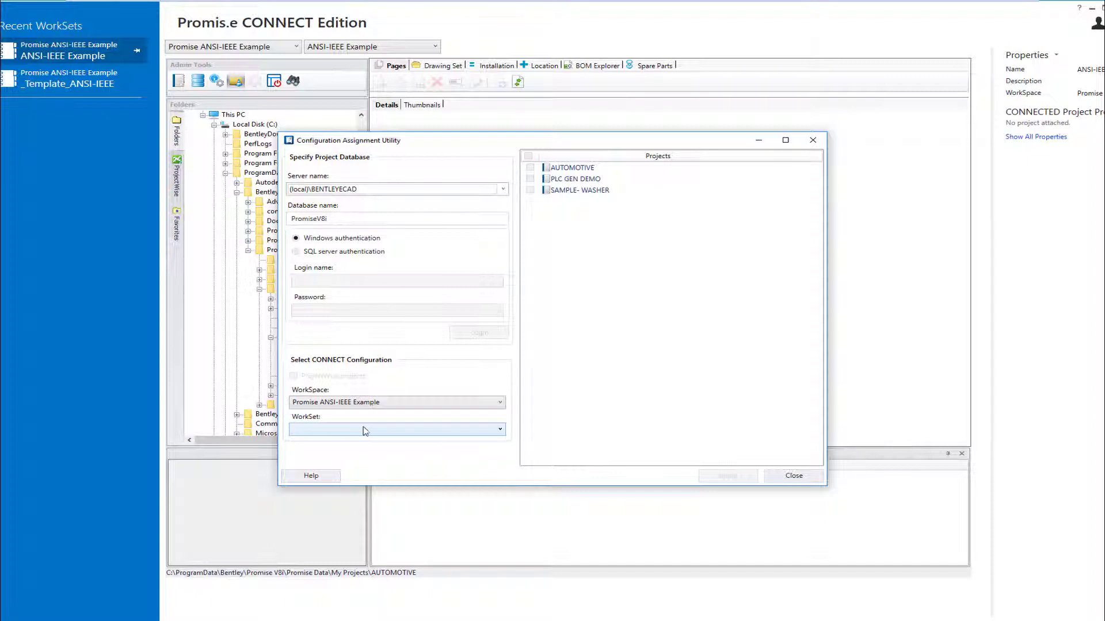
{"action": "left_click", "coordinate": [501, 430]}
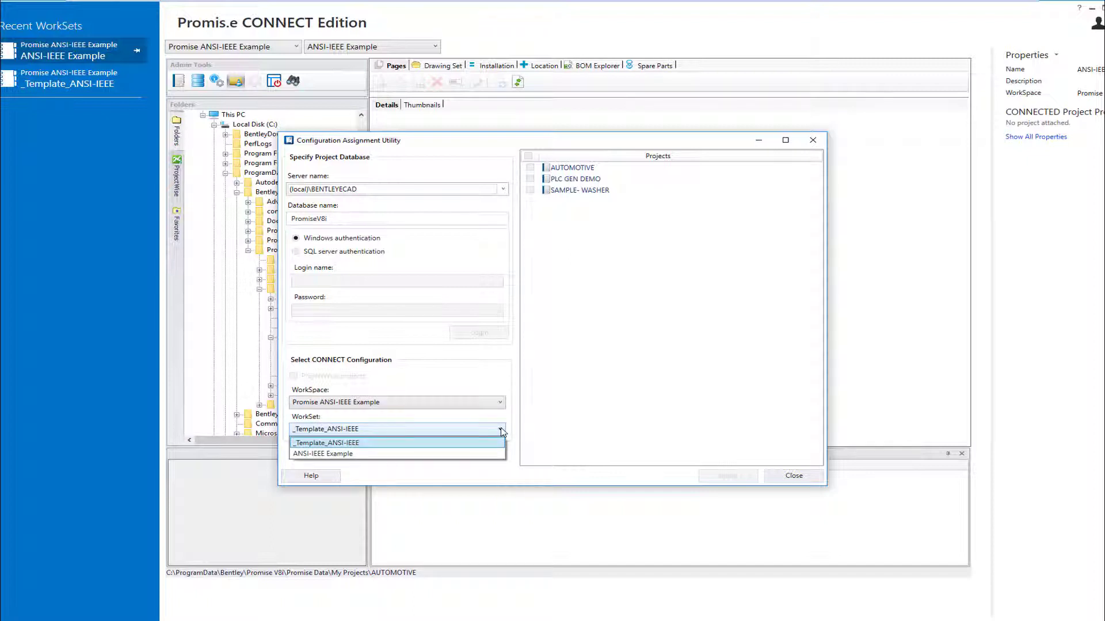
{"action": "left_click", "coordinate": [380, 454]}
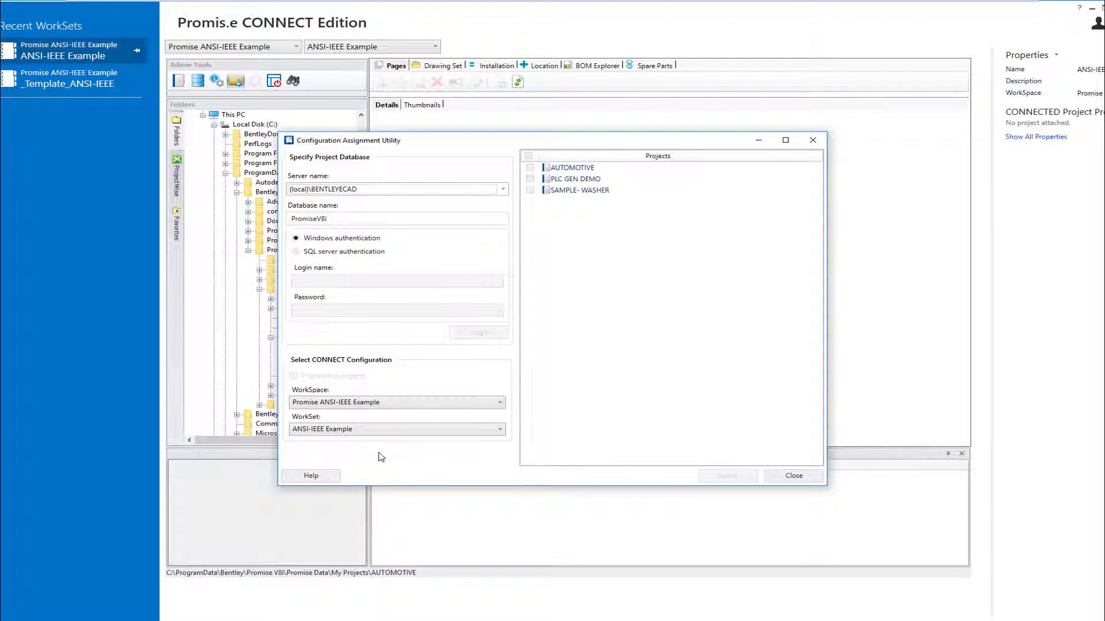
{"action": "left_click", "coordinate": [530, 168]}
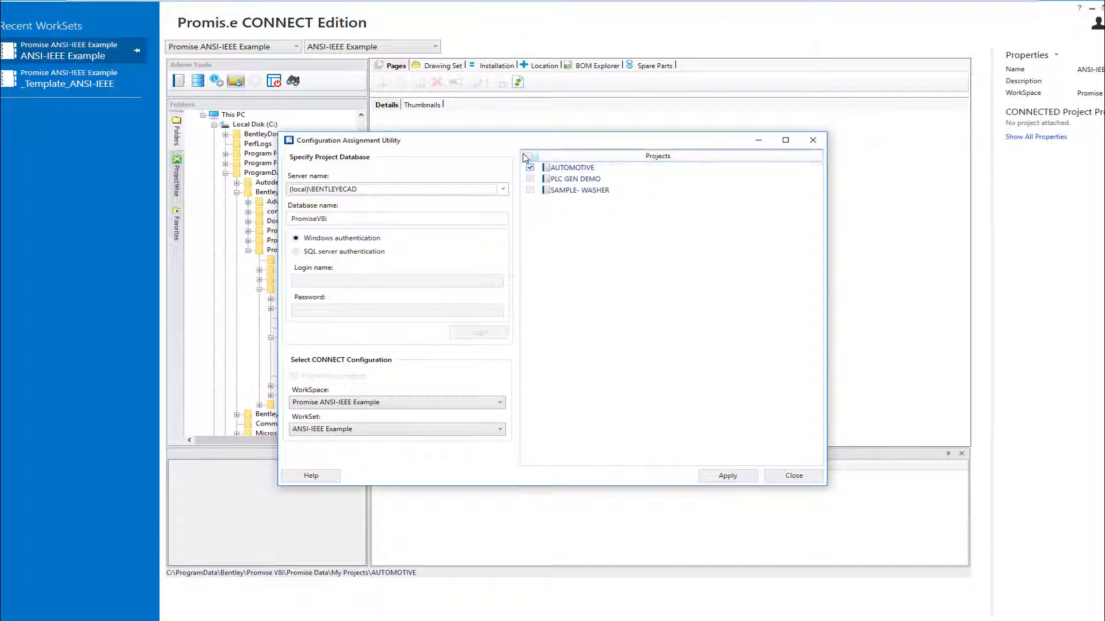
{"action": "left_click", "coordinate": [529, 156]}
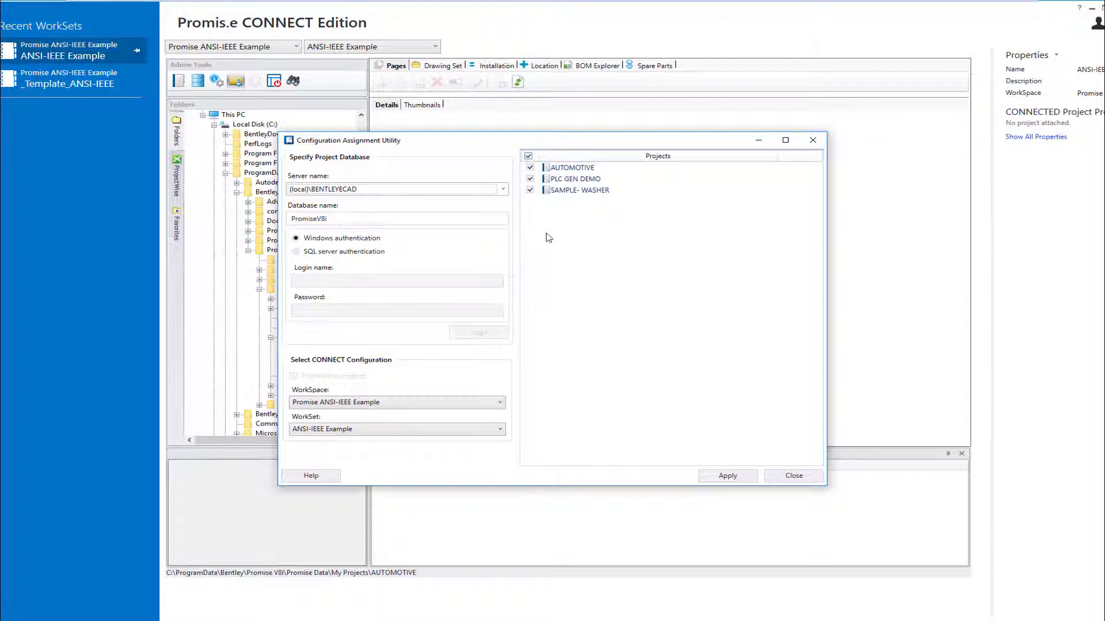
Step: Apply the workspace and workset assignment to the checked projects and acknowledge the success message
{"action": "left_click", "coordinate": [728, 476]}
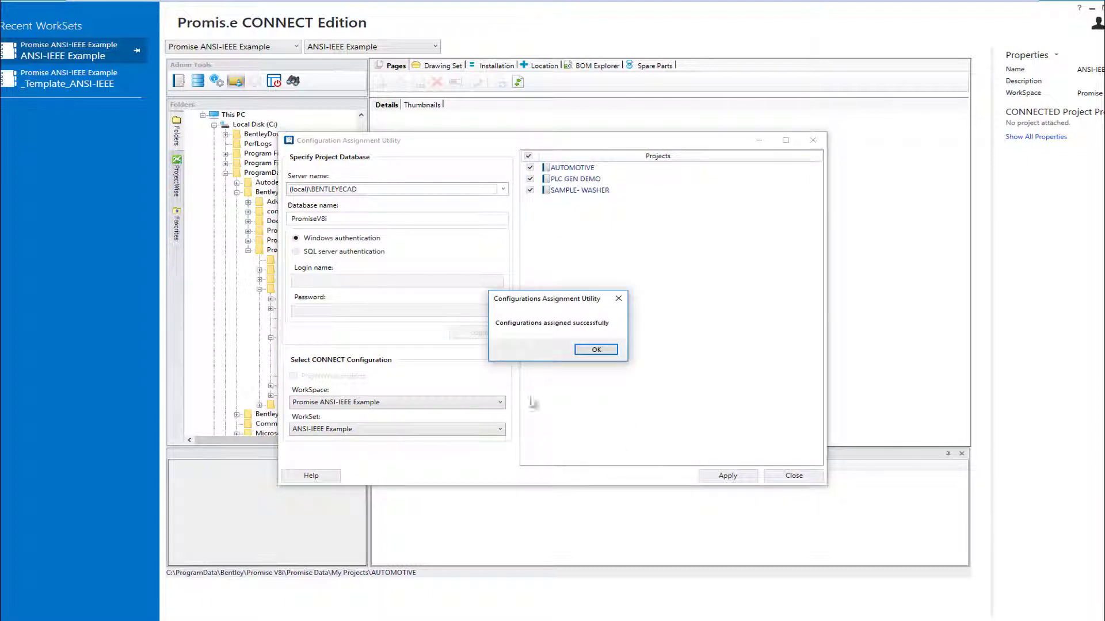
{"action": "left_click", "coordinate": [600, 353]}
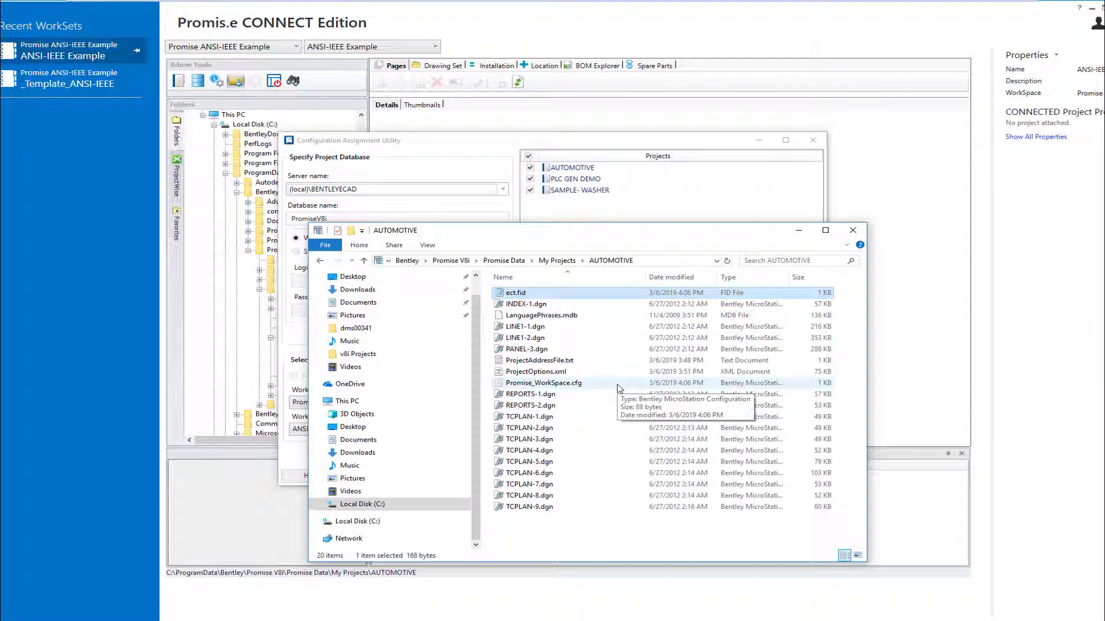
Step: Review Promise_WorkSpace.cfg and ect.fid (PromiseV8i database name) in Notepad, then minimize the AUTOMOTIVE folder
{"action": "double_click", "coordinate": [545, 384]}
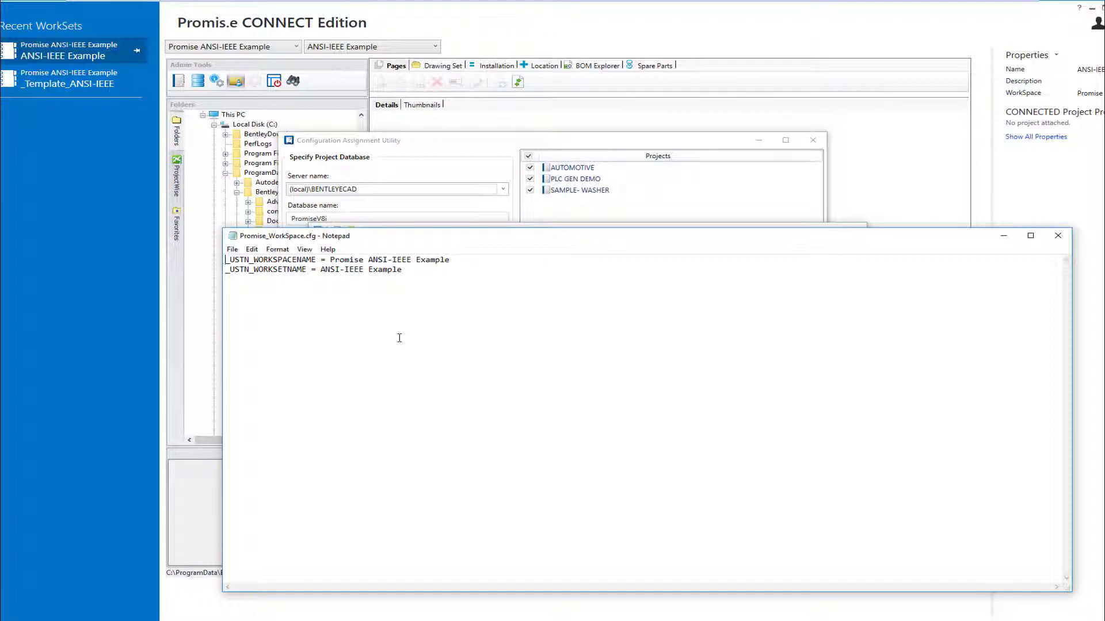
{"action": "left_click", "coordinate": [1058, 235]}
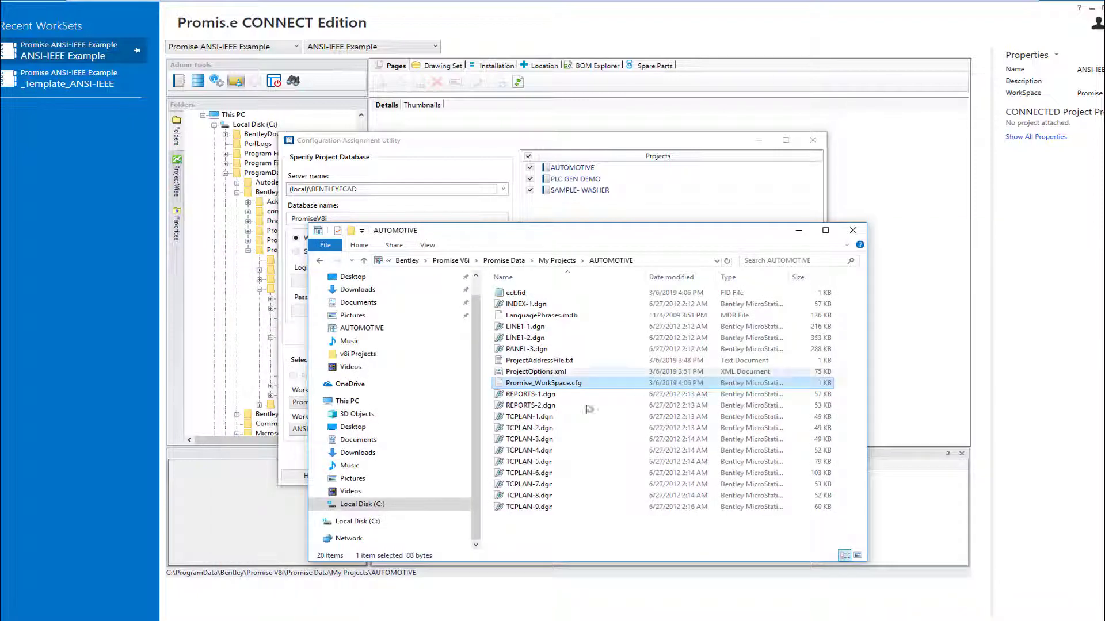
{"action": "left_click", "coordinate": [521, 294]}
{"action": "double_click", "coordinate": [521, 294]}
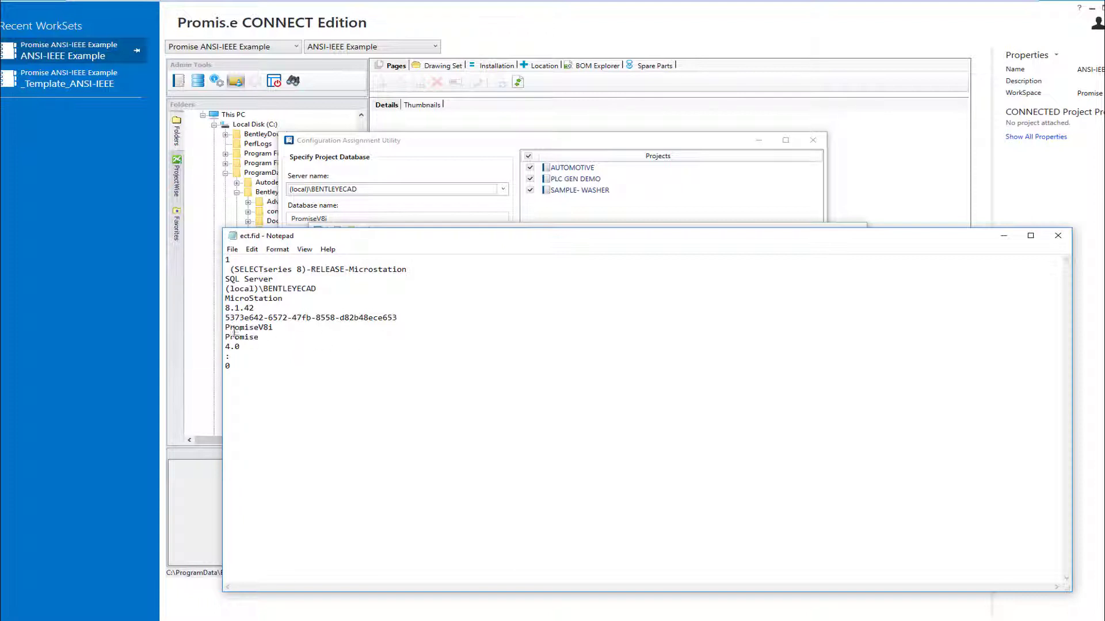
{"action": "left_click_drag", "start_coordinate": [231, 327], "coordinate": [279, 327]}
{"action": "left_click", "coordinate": [248, 373]}
{"action": "left_click", "coordinate": [1061, 240]}
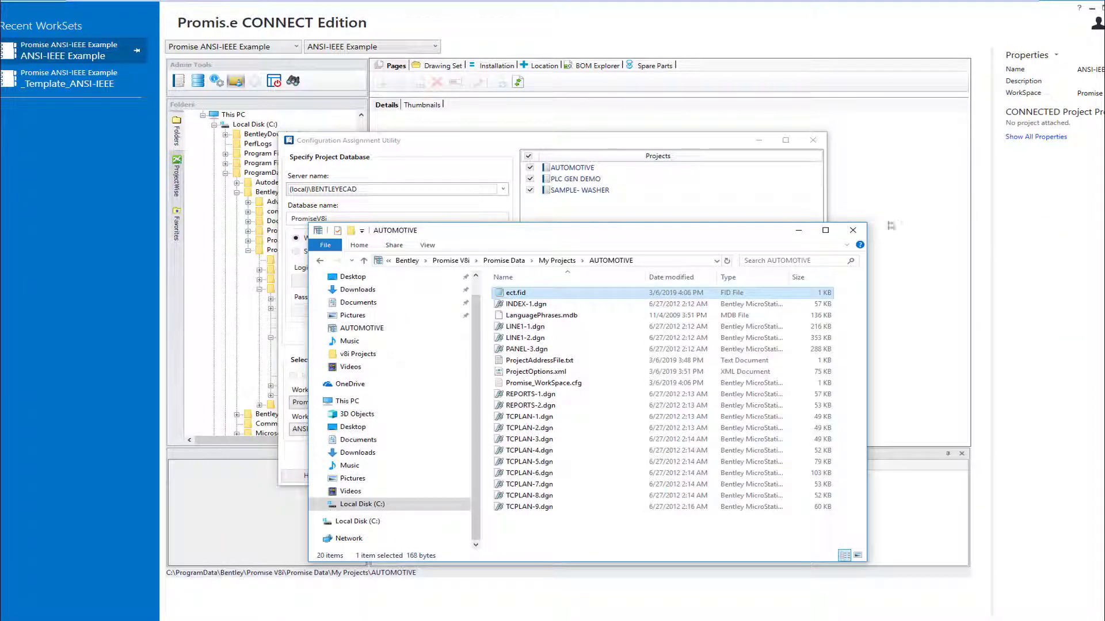
{"action": "left_click", "coordinate": [805, 235]}
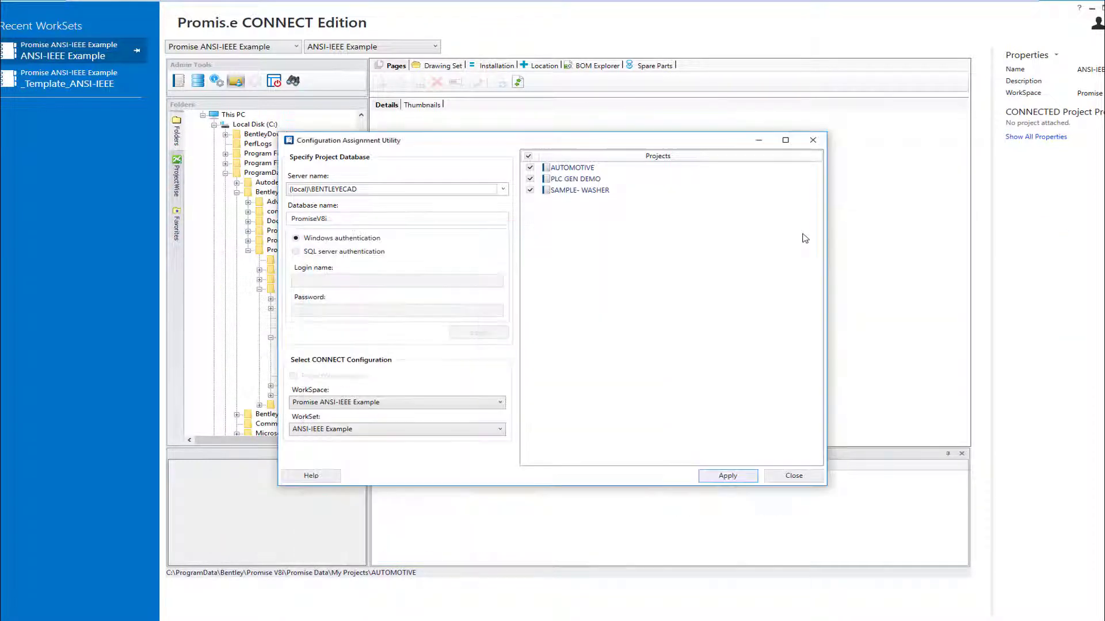
Step: Close the assignment utility and open AUTOMOTIVE from My Projects, triggering the 8.1.42 upgrade prompt
{"action": "left_click", "coordinate": [794, 476]}
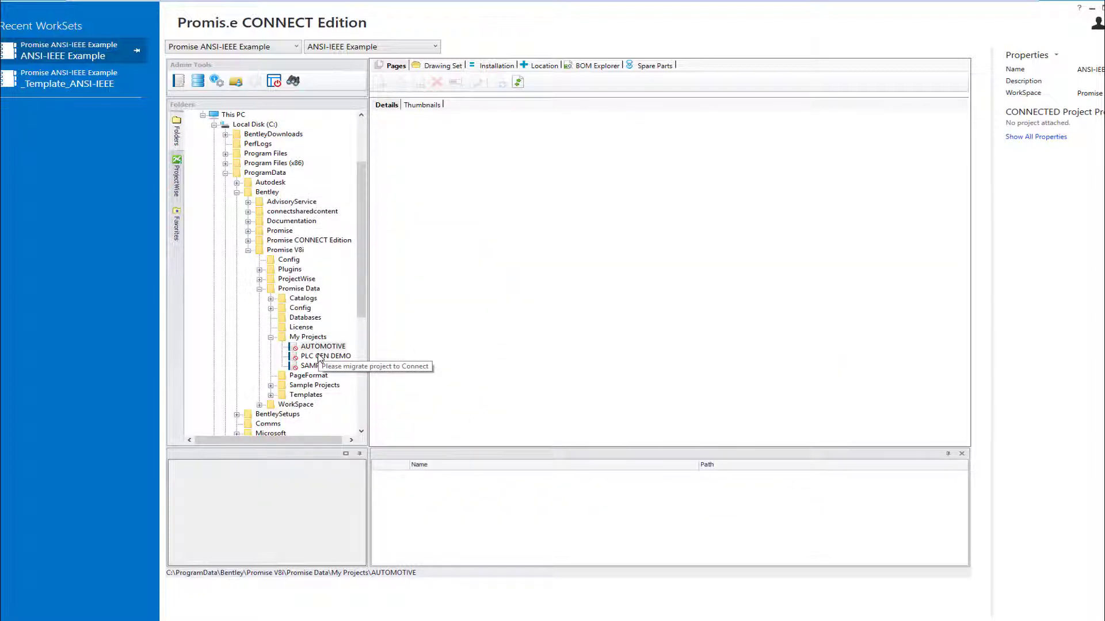
{"action": "mouse_move", "coordinate": [307, 362]}
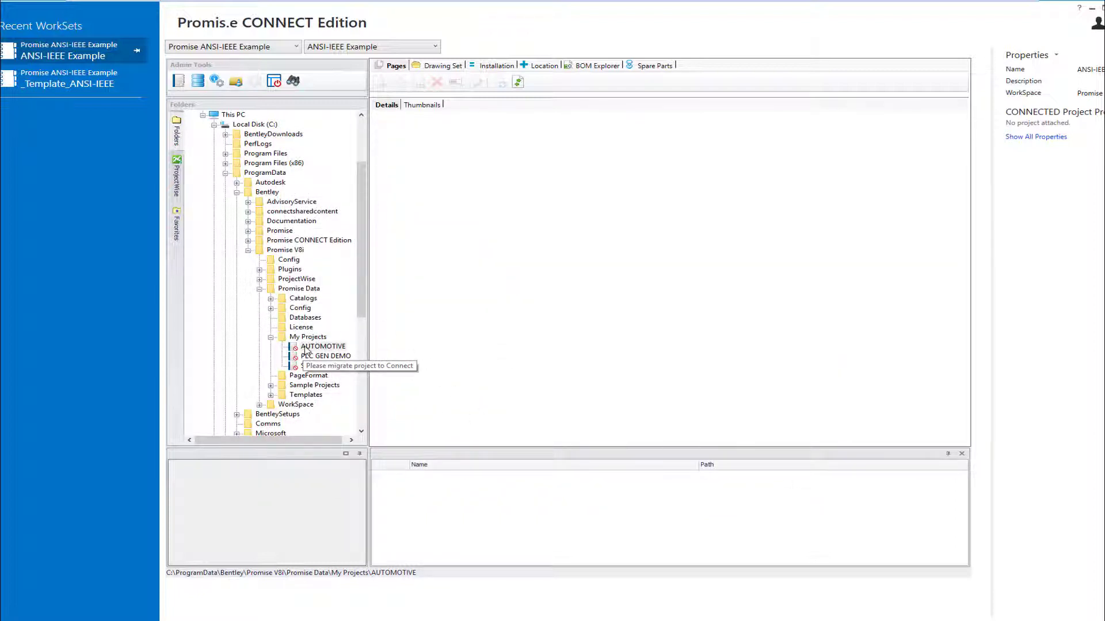
{"action": "double_click", "coordinate": [306, 350]}
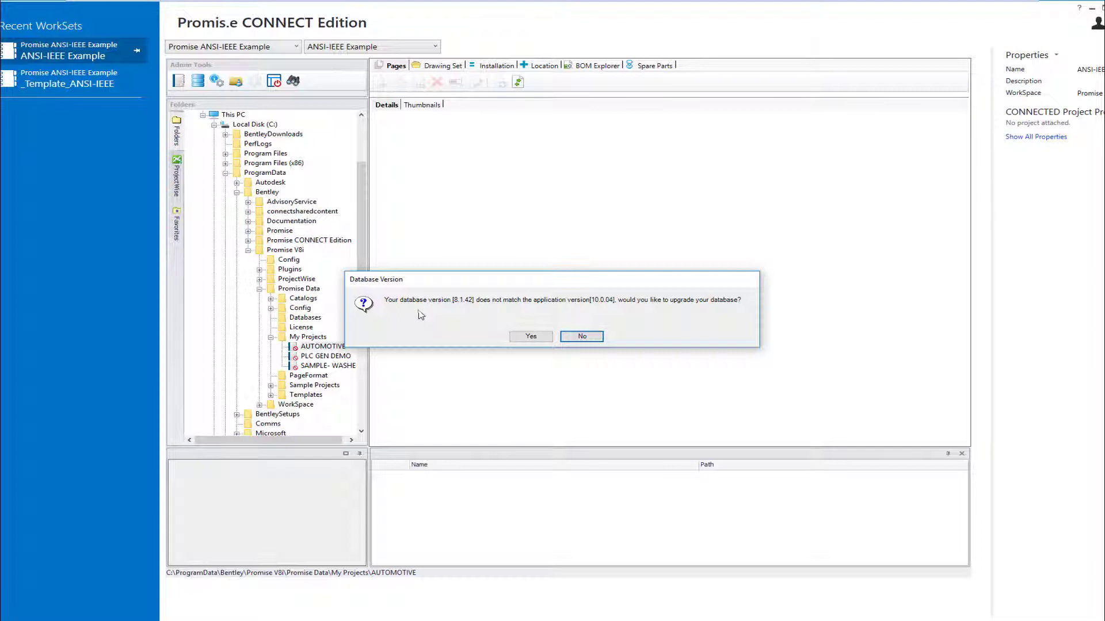
Step: Upgrade the database to version 10.0.04 without a backup, then close the database utility
{"action": "left_click", "coordinate": [531, 338]}
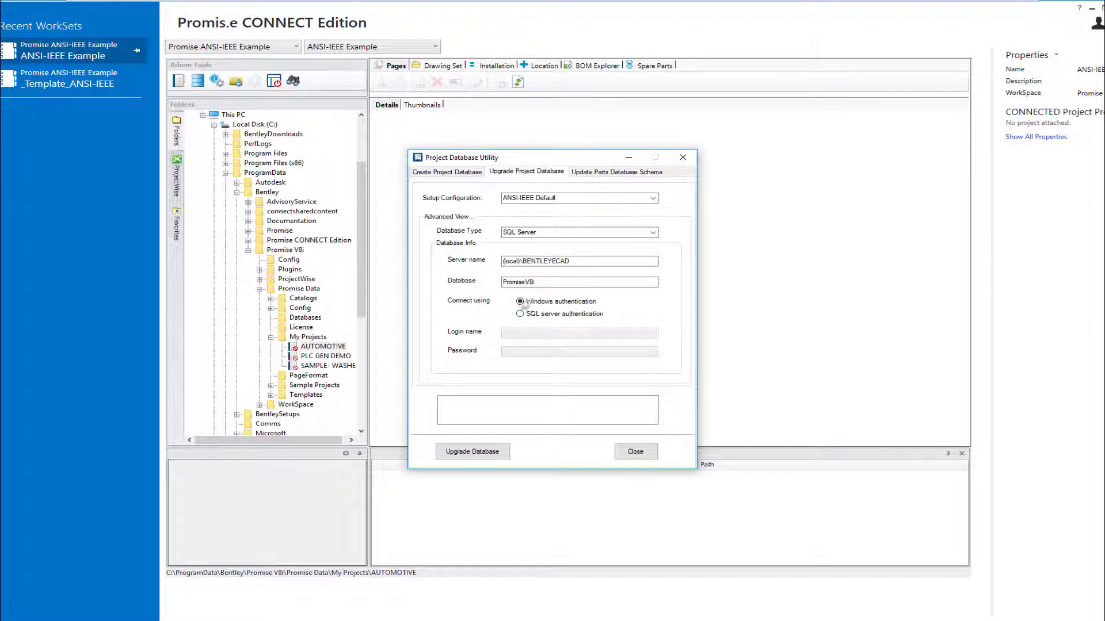
{"action": "left_click", "coordinate": [473, 453]}
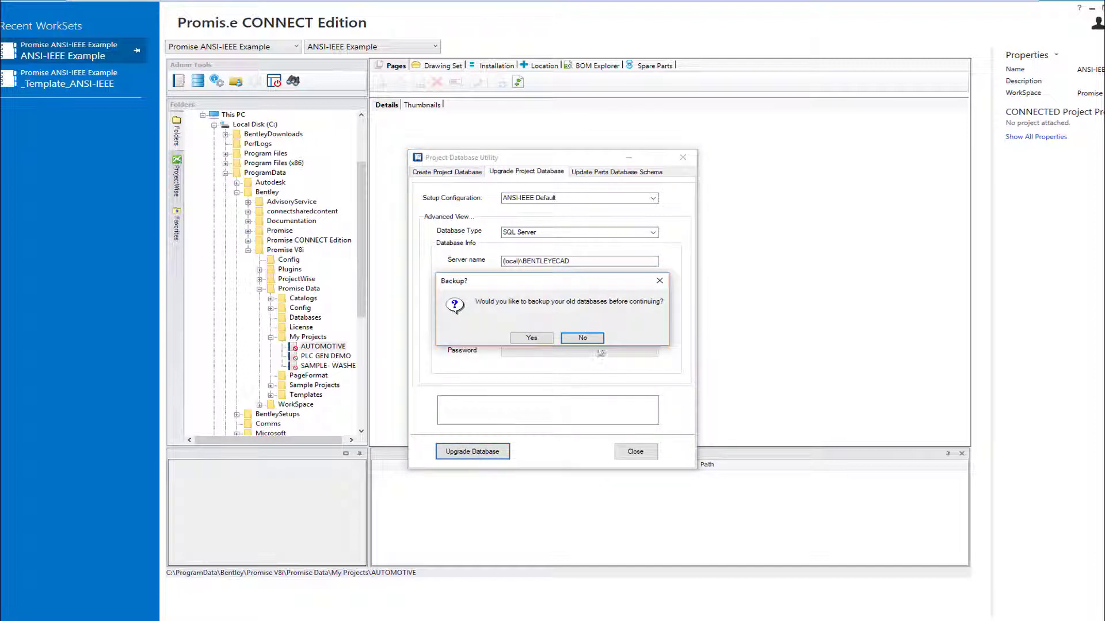
{"action": "left_click", "coordinate": [582, 338]}
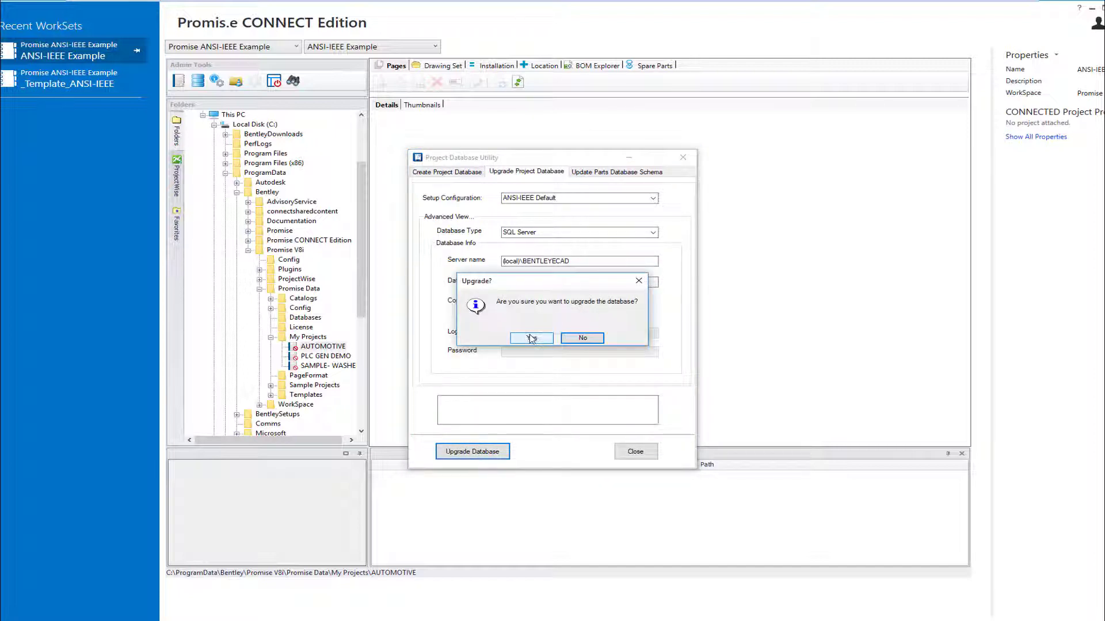
{"action": "left_click", "coordinate": [535, 338]}
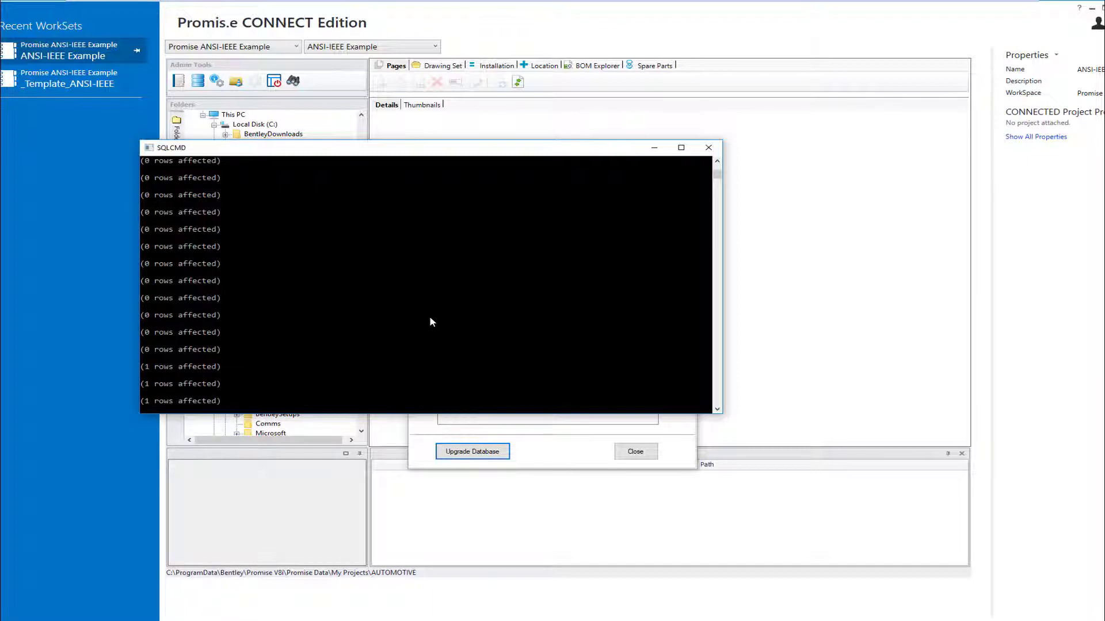
{"action": "left_click", "coordinate": [634, 452]}
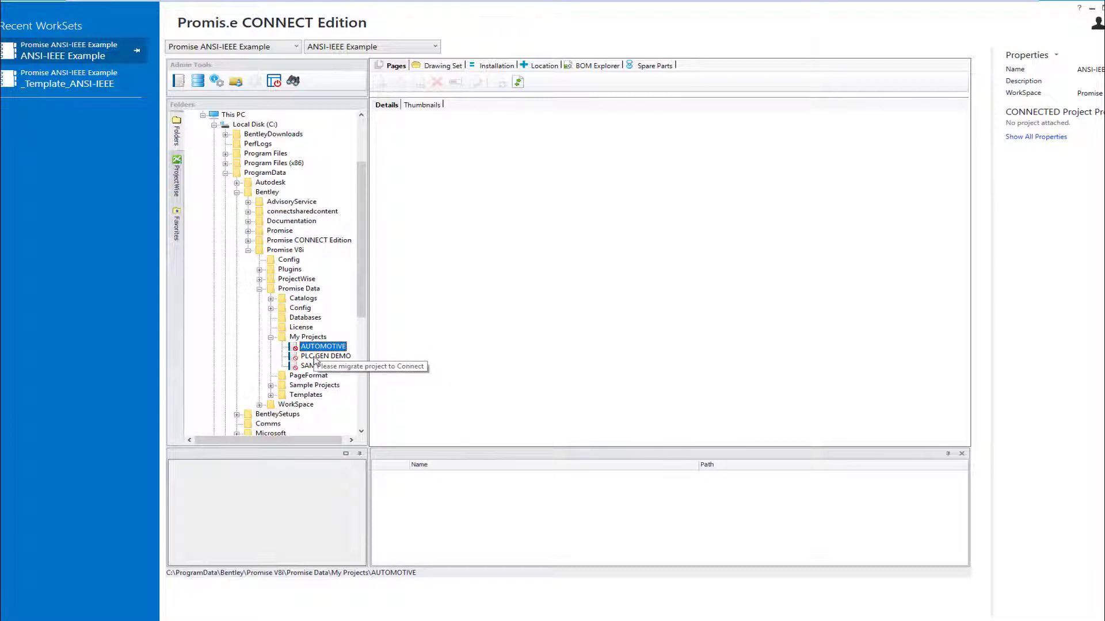
Step: Open the AUTOMOTIVE project and select the REPORTS PLC page in the Pages list
{"action": "left_click", "coordinate": [311, 348]}
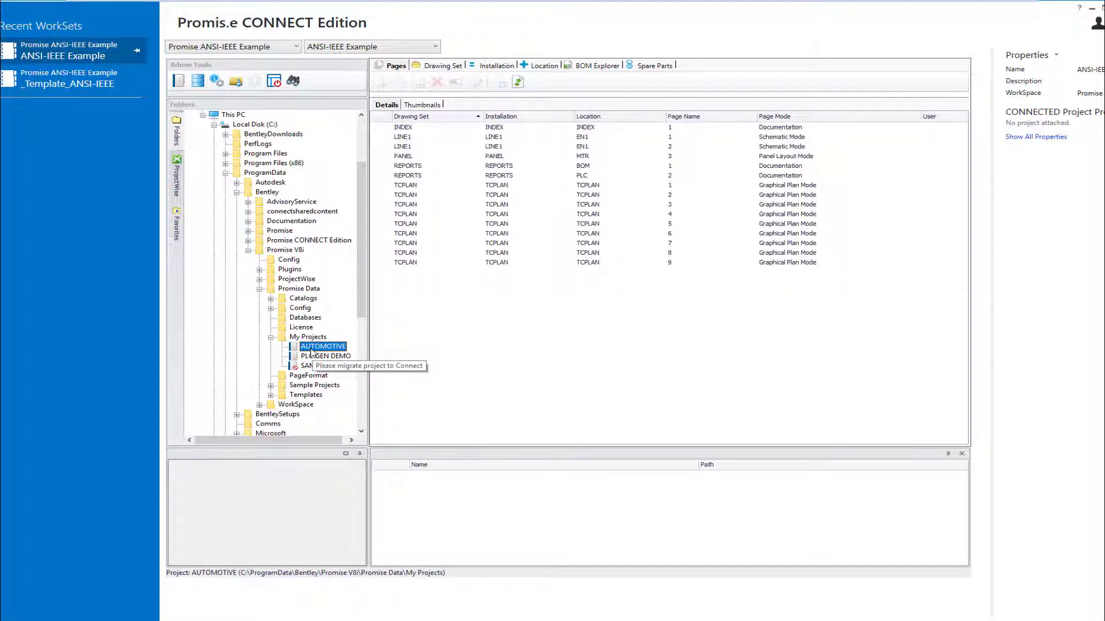
{"action": "left_click", "coordinate": [456, 175]}
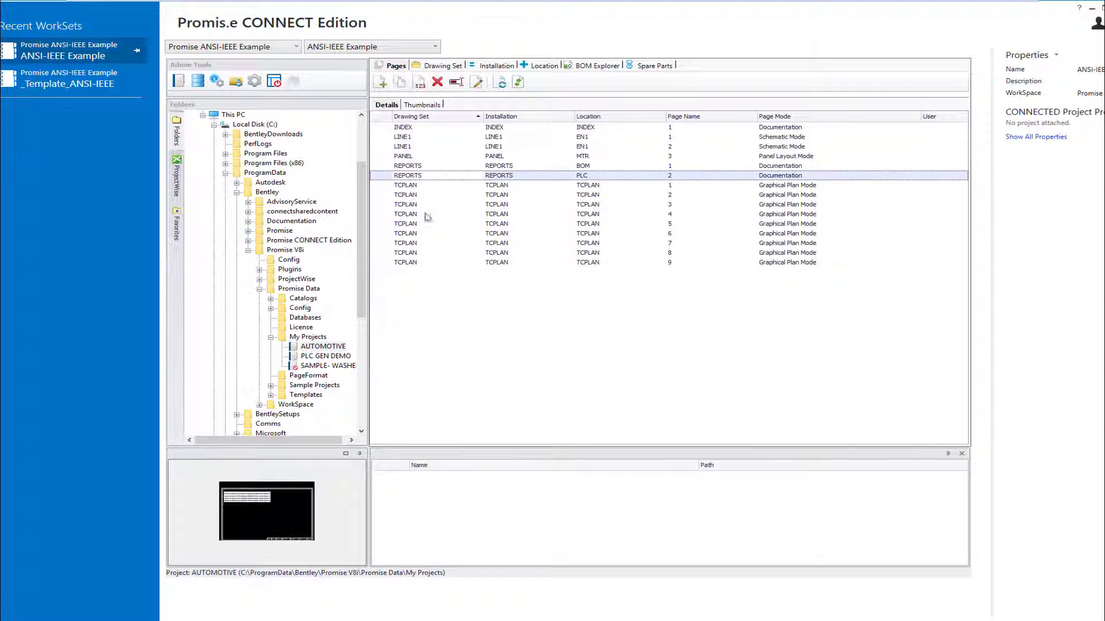